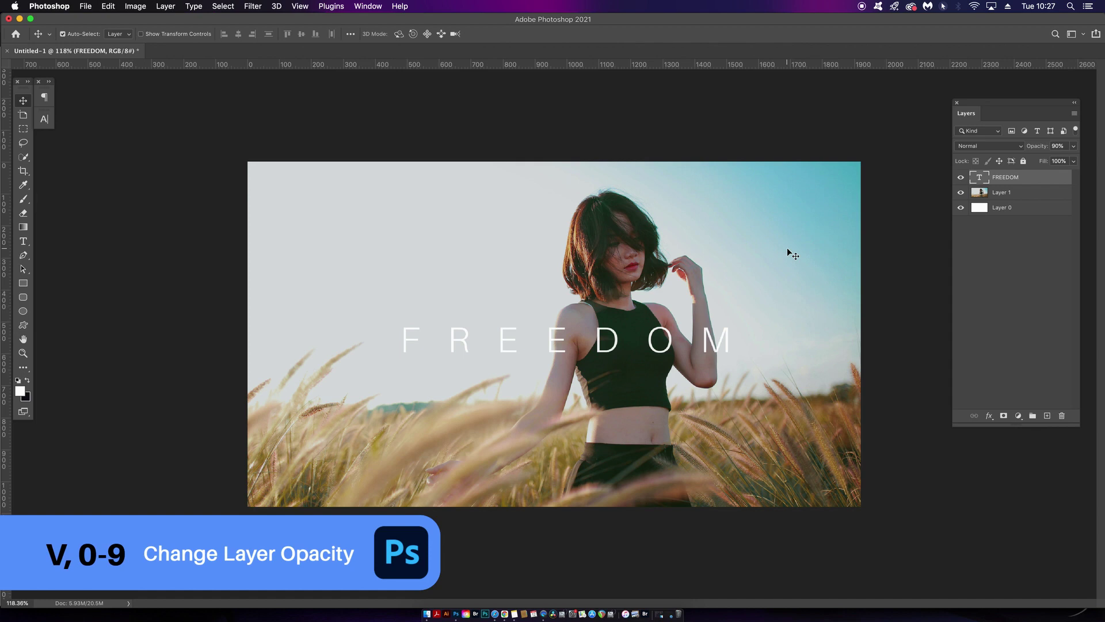
Cycle the FREEDOM text layer's opacity through 30%, 67%, 100%, 30% and back to 100%
key("0")
key("0")
key("3")
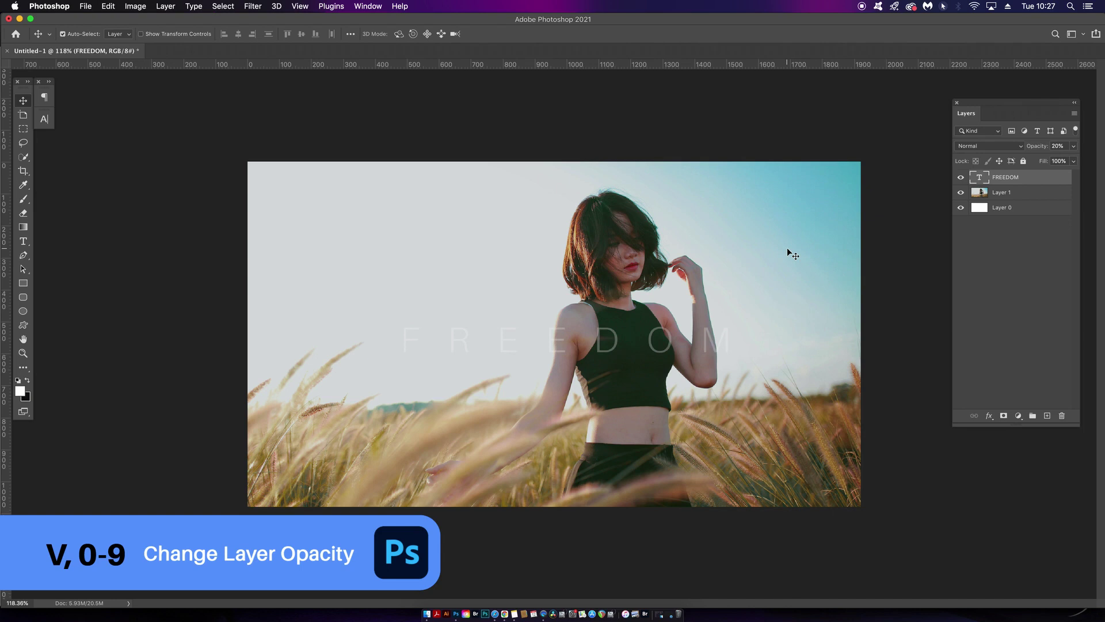
key("6")
key("7")
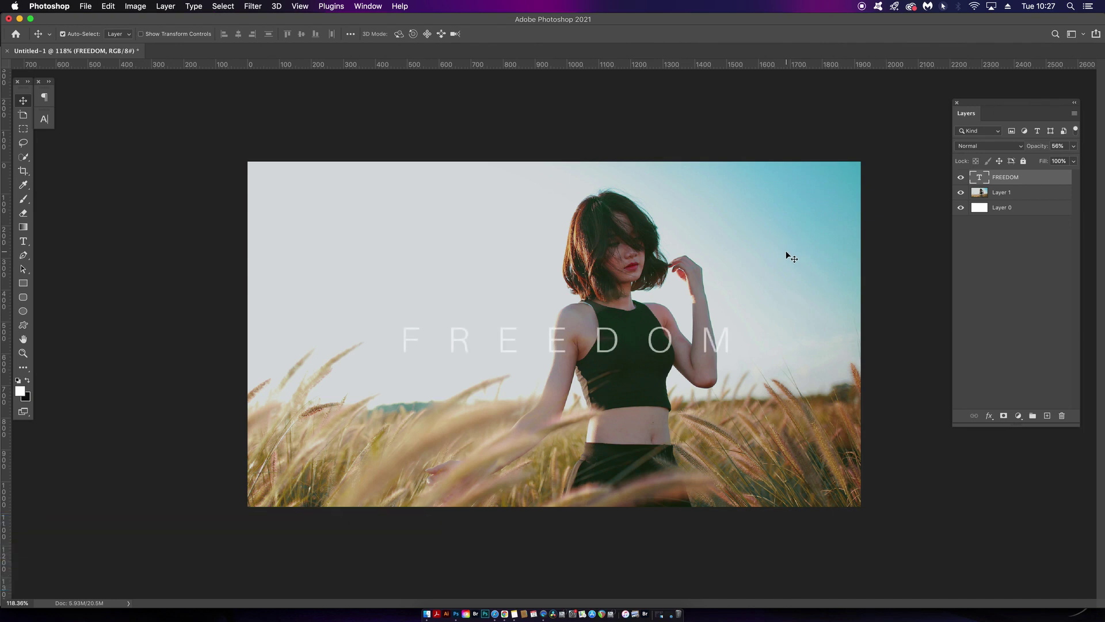
key("0")
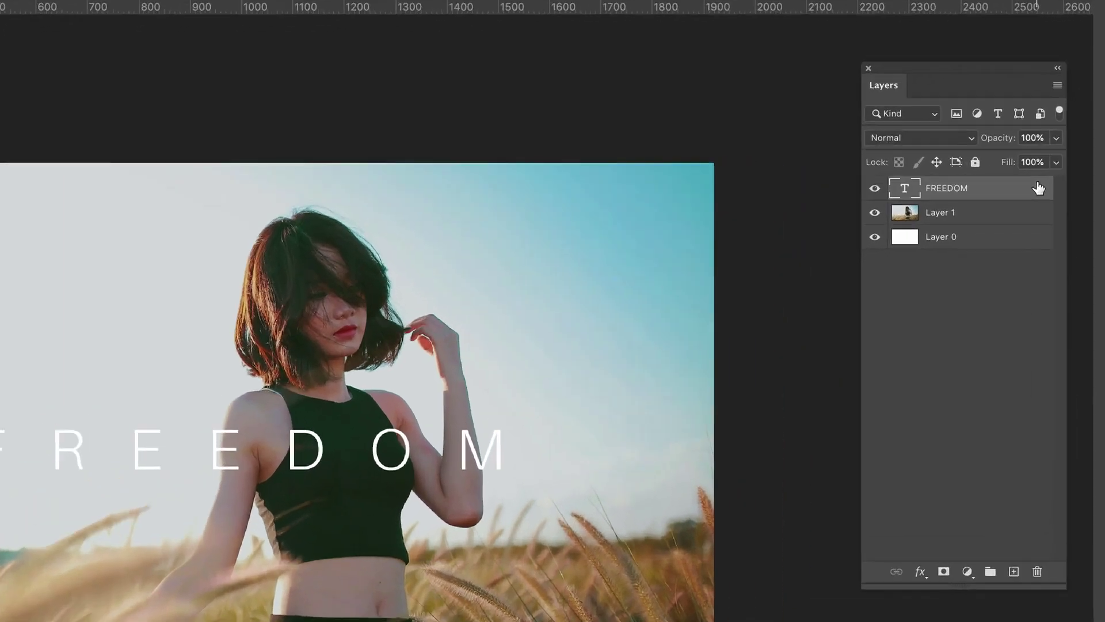
key("3")
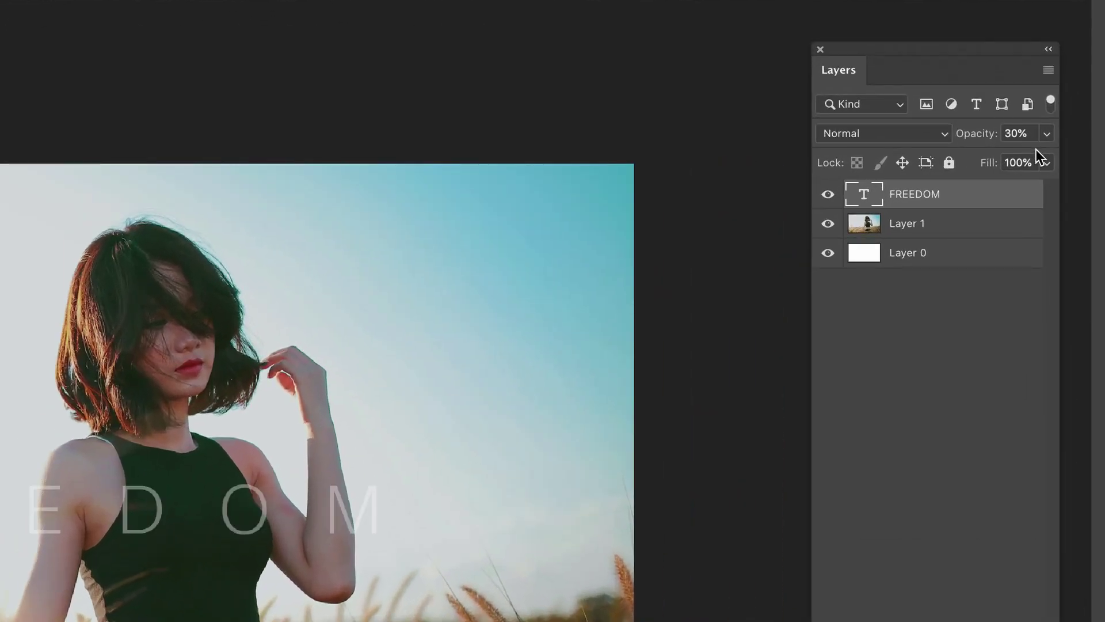
key("0")
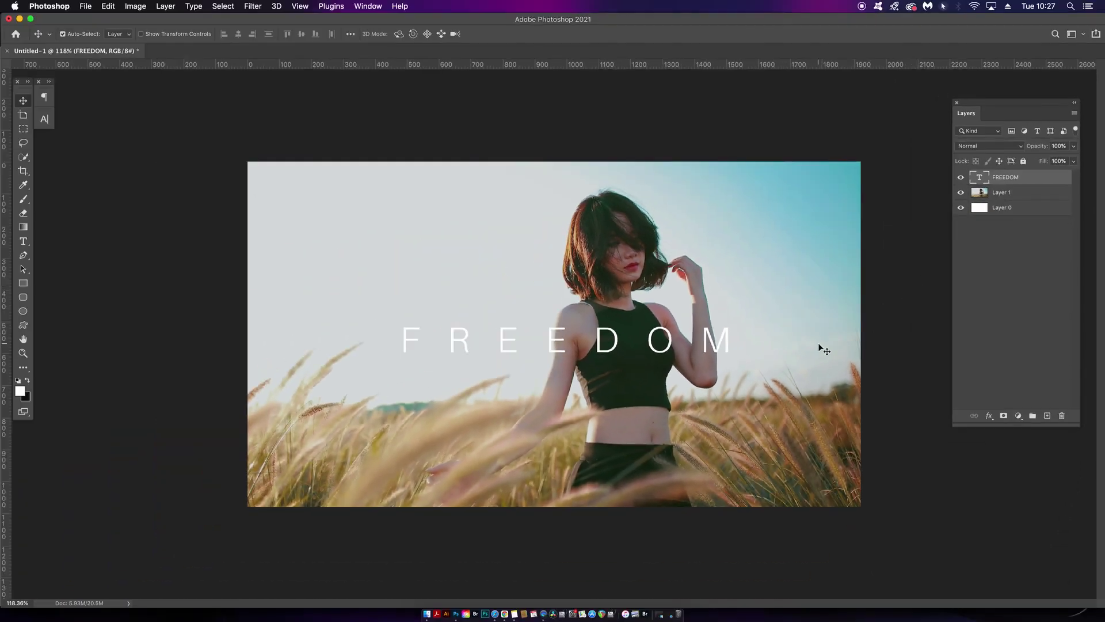
On Layer 1, step the photo's opacity through 40%, 60%, 78%, 90% and back to 100%
left_click(1015, 196)
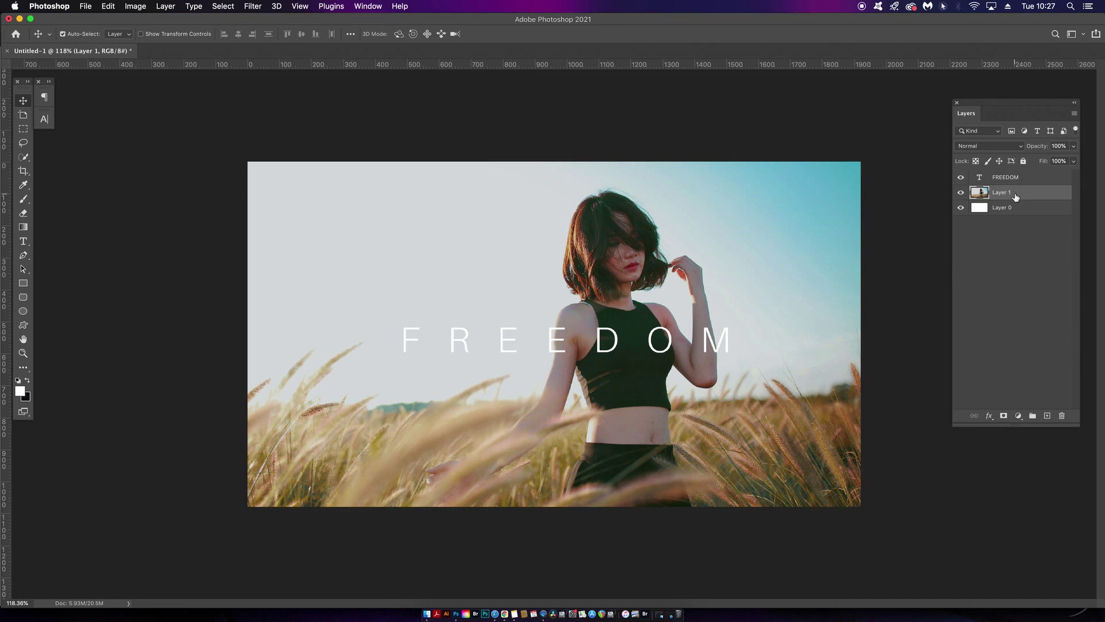
key("4")
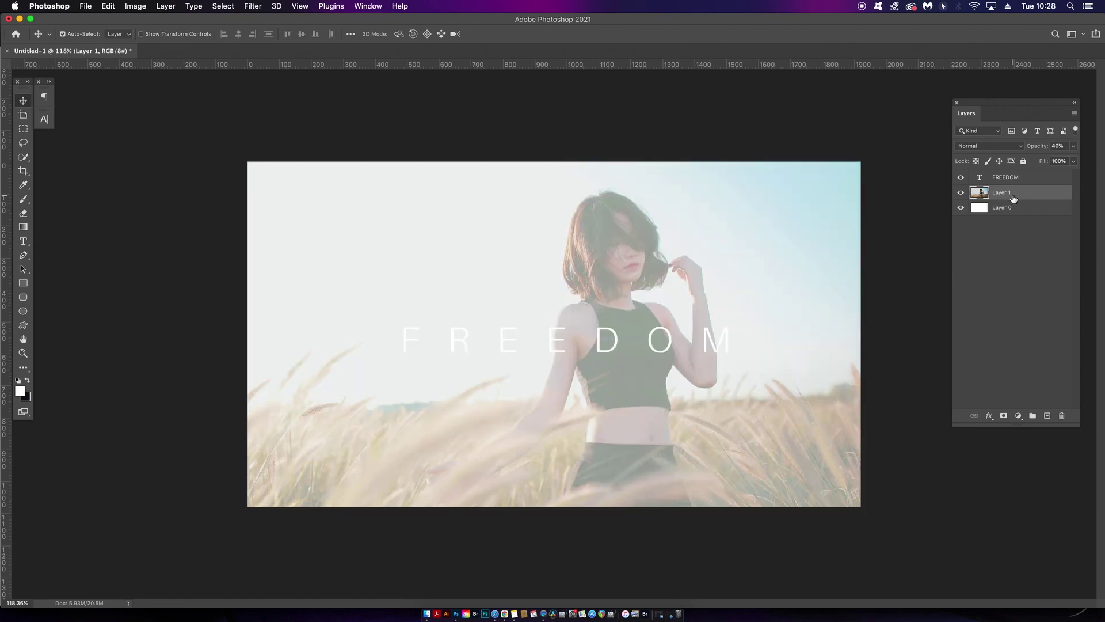
key("6")
key("7")
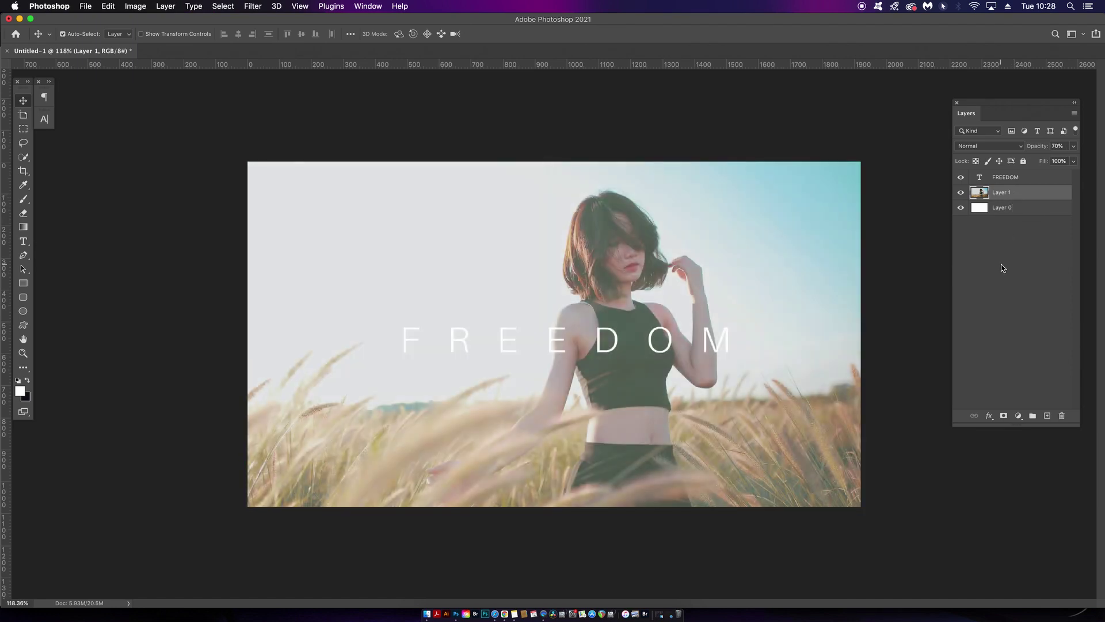
key("8")
key("9")
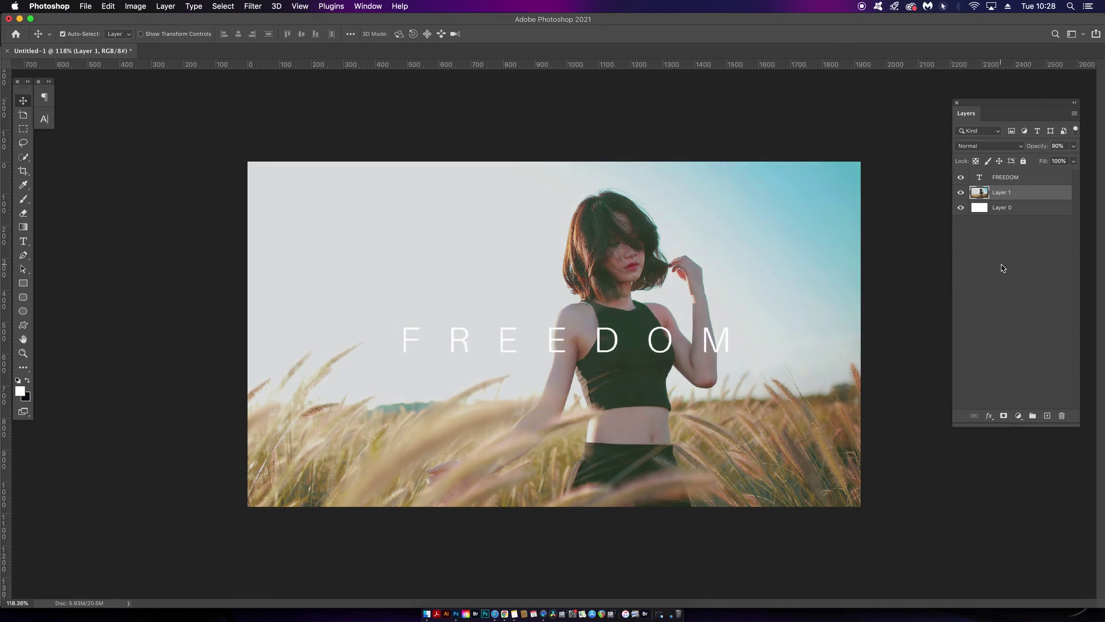
key("0")
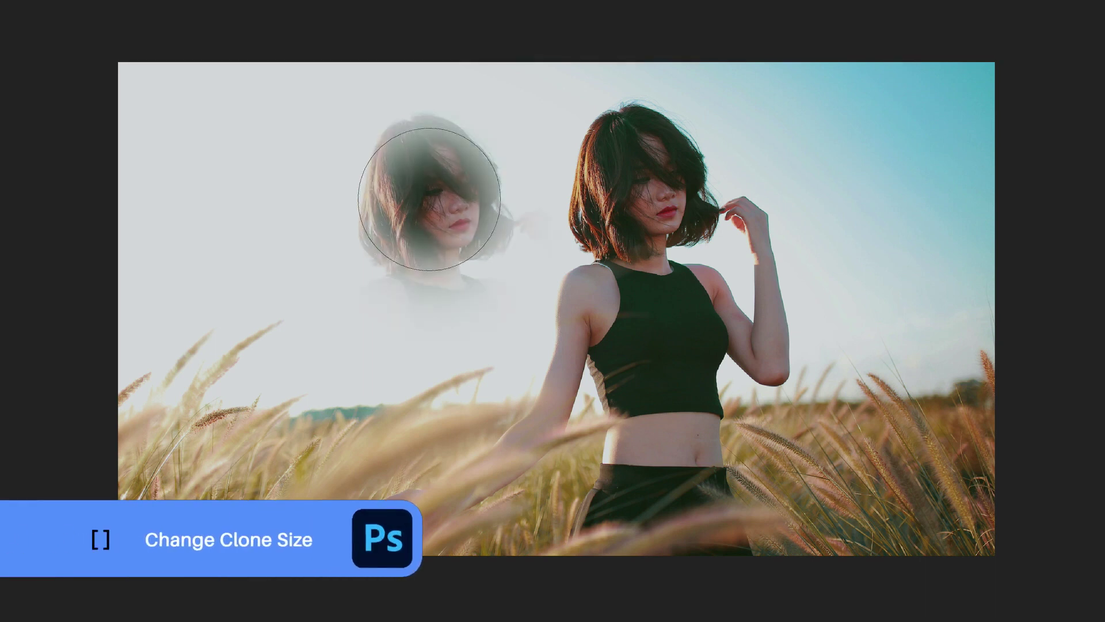
Shrink the clone brush to about 110 then 62 px, then enlarge it to about 155 px
key("bracketleft")
key("bracketleft")
key("bracketleft")
key("bracketleft")
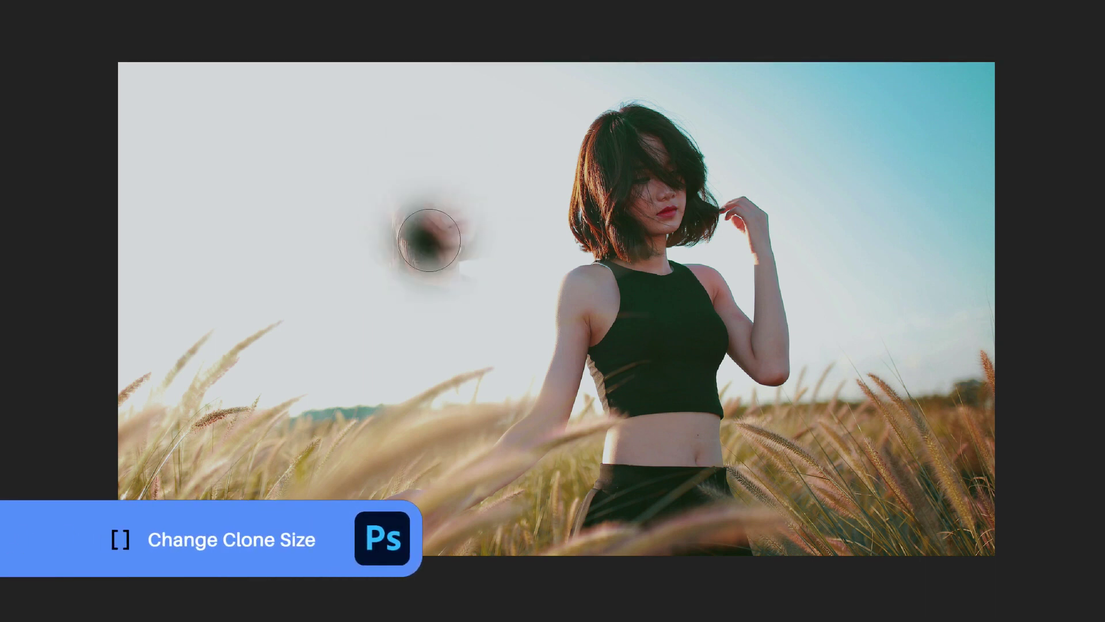
key("bracketleft")
key("bracketleft")
key("bracketleft")
key("bracketleft")
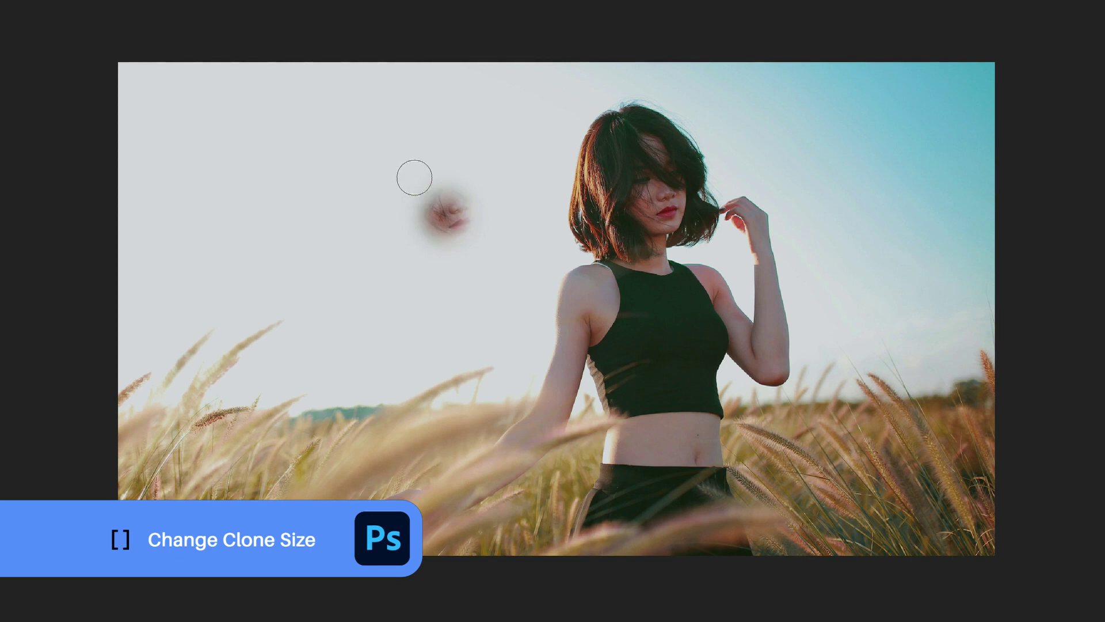
key("bracketright")
key("bracketright")
key("bracketright")
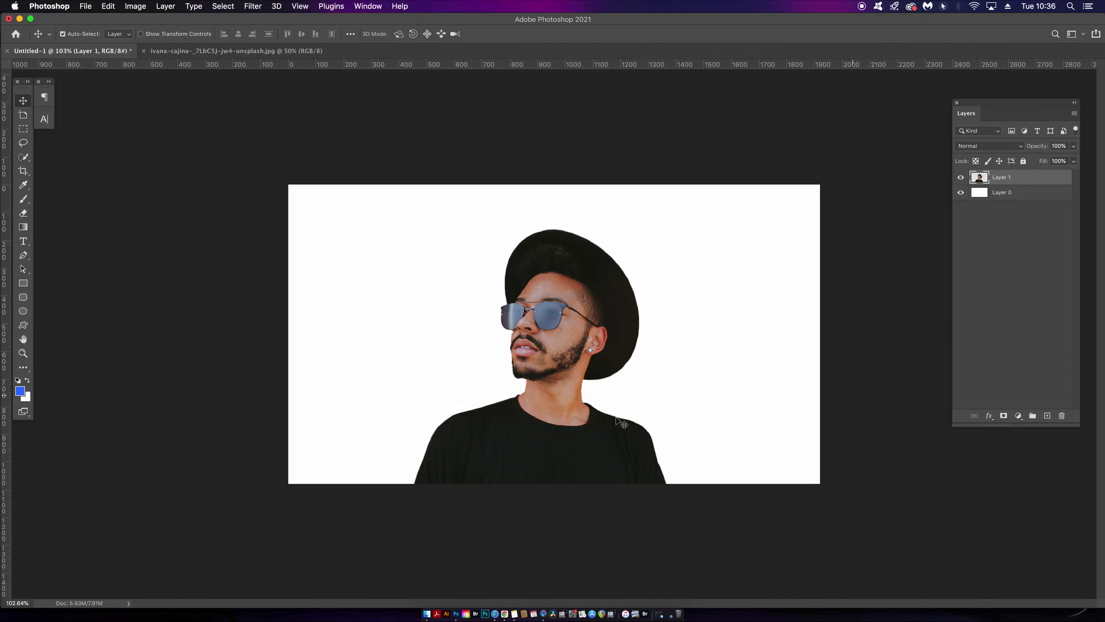
left_click(960, 193)
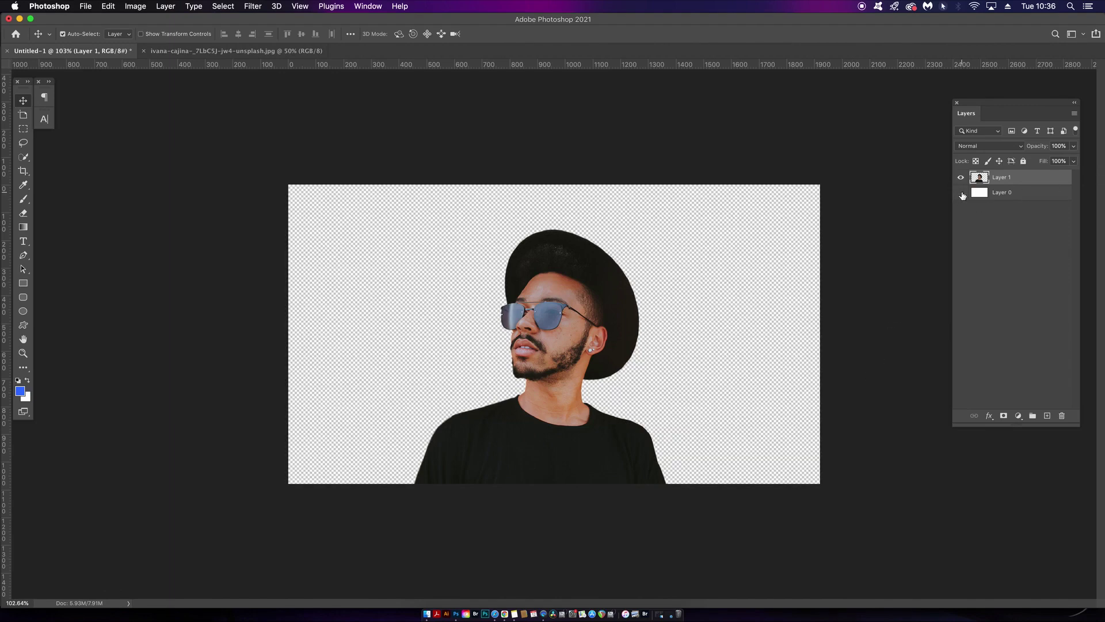
left_click(961, 194)
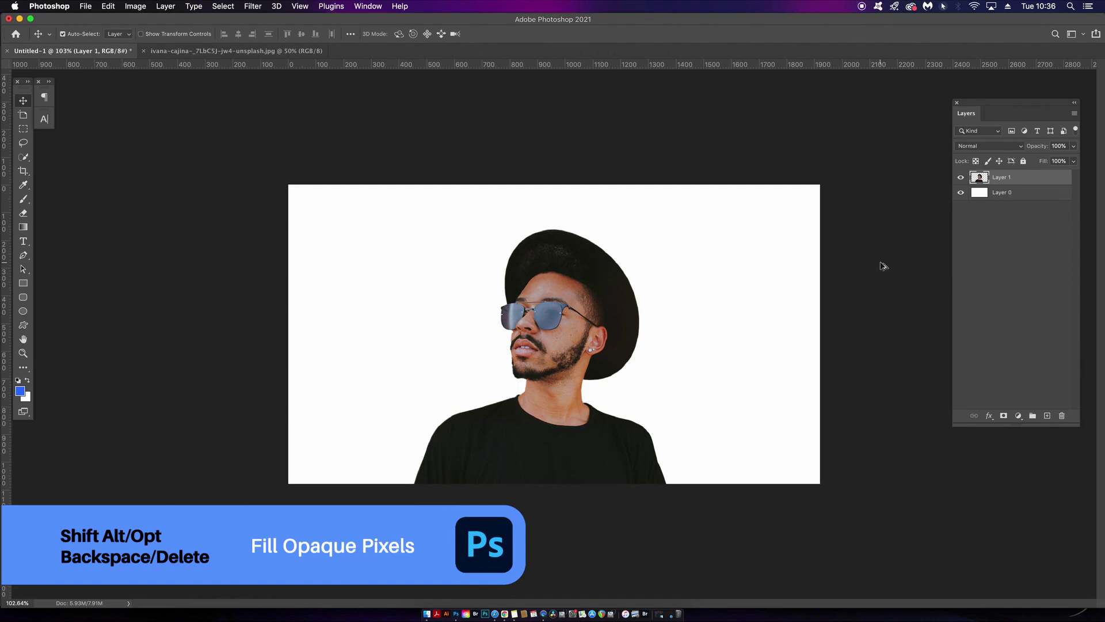
key("shift+alt+BackSpace")
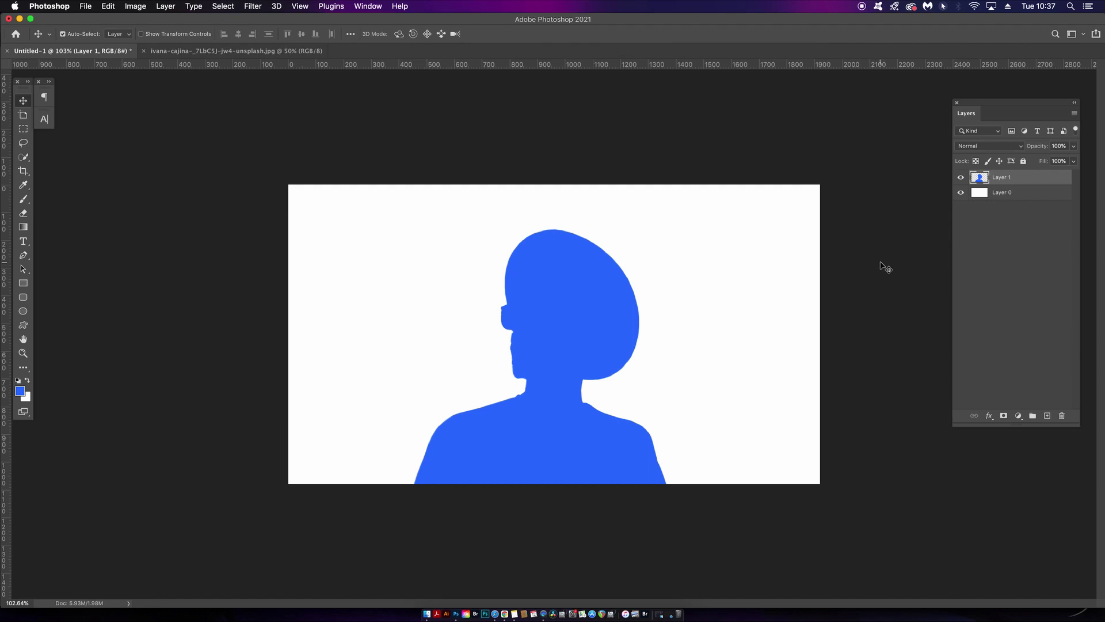
key("super+z")
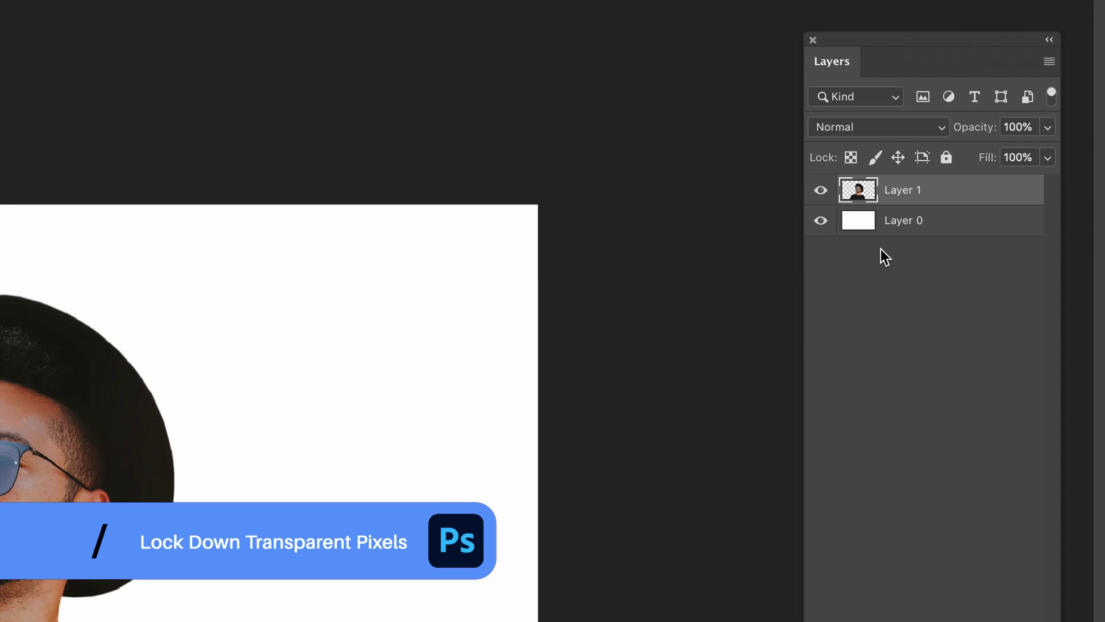
Lock Layer 1's transparent pixels with the / shortcut
key("/")
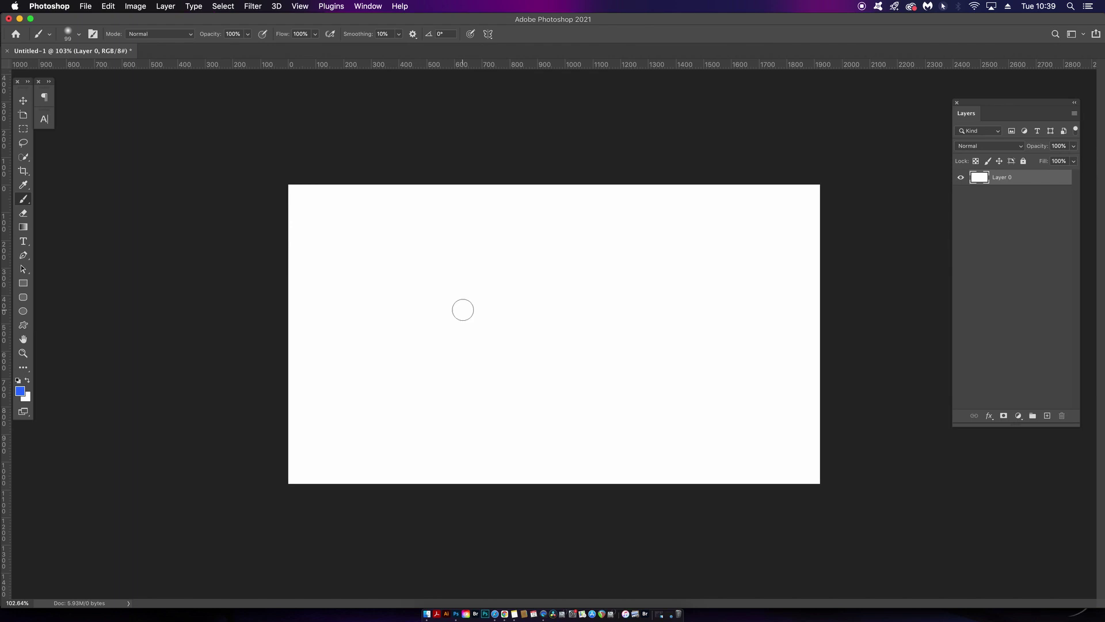
Paint a soft blue stroke, shift its layer right with the Move tool, then undo
mouse_move(484, 286)
left_mouse_down()
mouse_move(484, 310)
mouse_move(515, 330)
left_mouse_up()
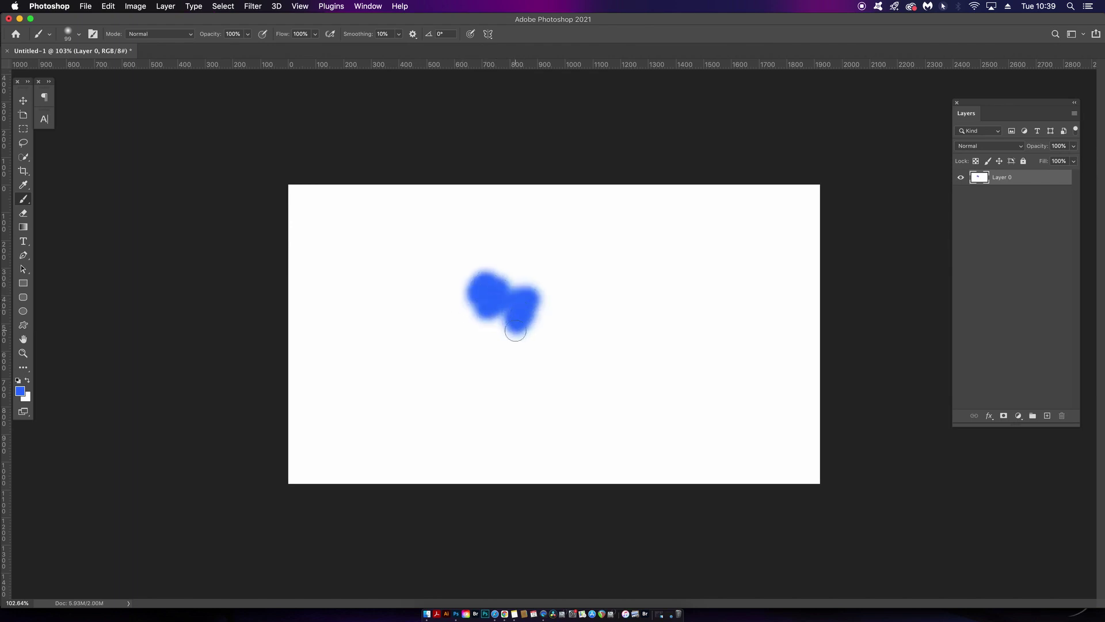
key("v")
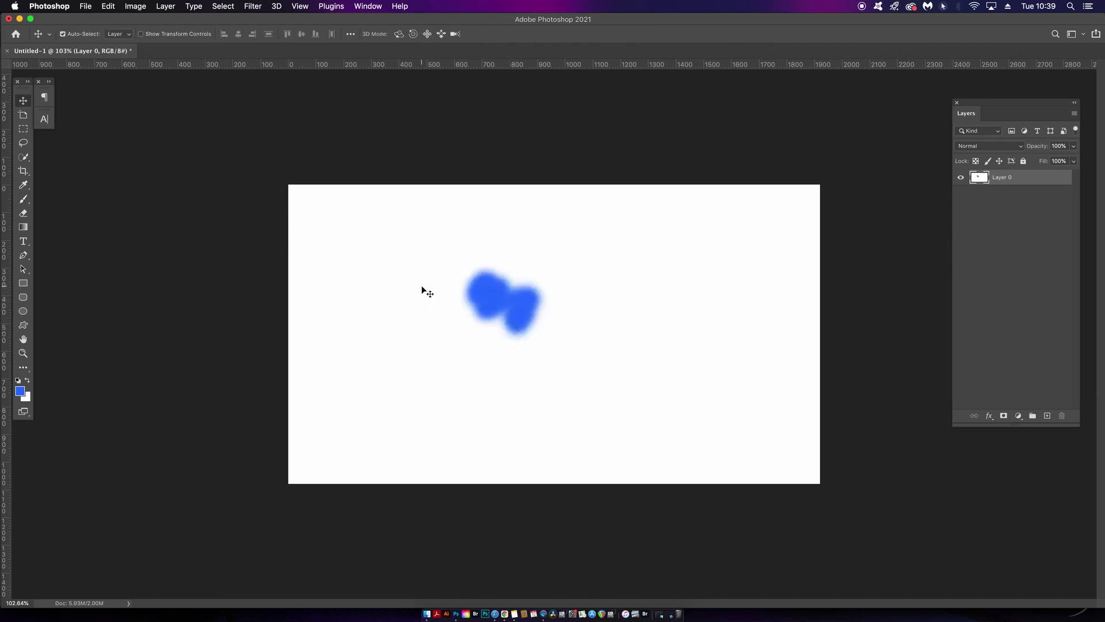
left_click_drag(431, 285, 459, 296)
key("b")
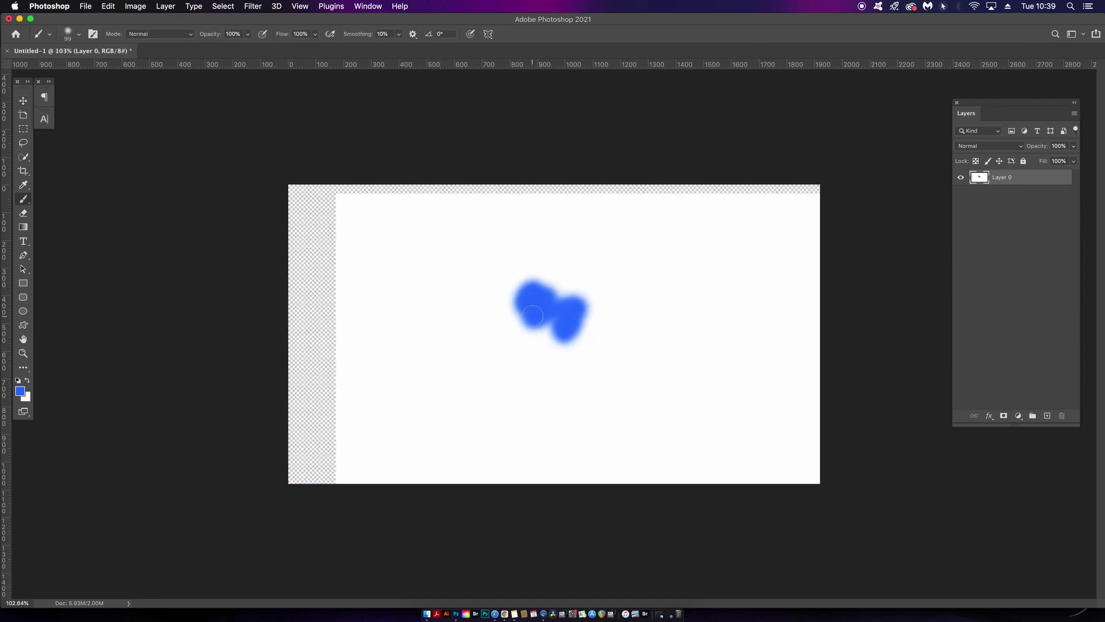
key("super+z")
key("super+z")
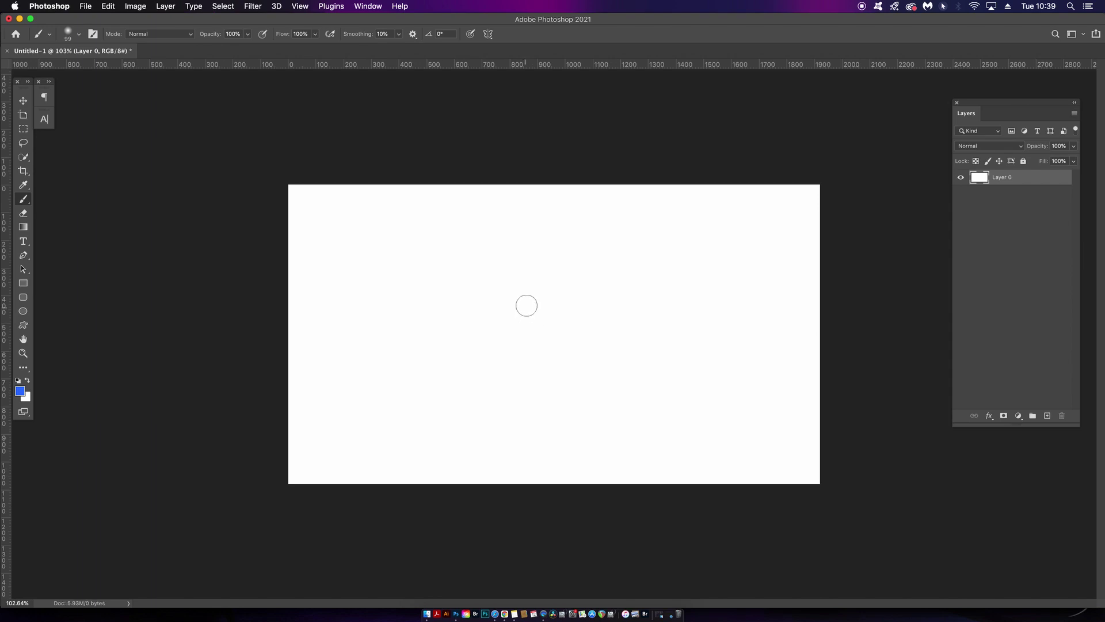
Repaint a blue stroke across the canvas centre and nudge its layer with the Move tool
mouse_move(466, 295)
left_mouse_down()
mouse_move(509, 279)
mouse_move(570, 328)
left_mouse_up()
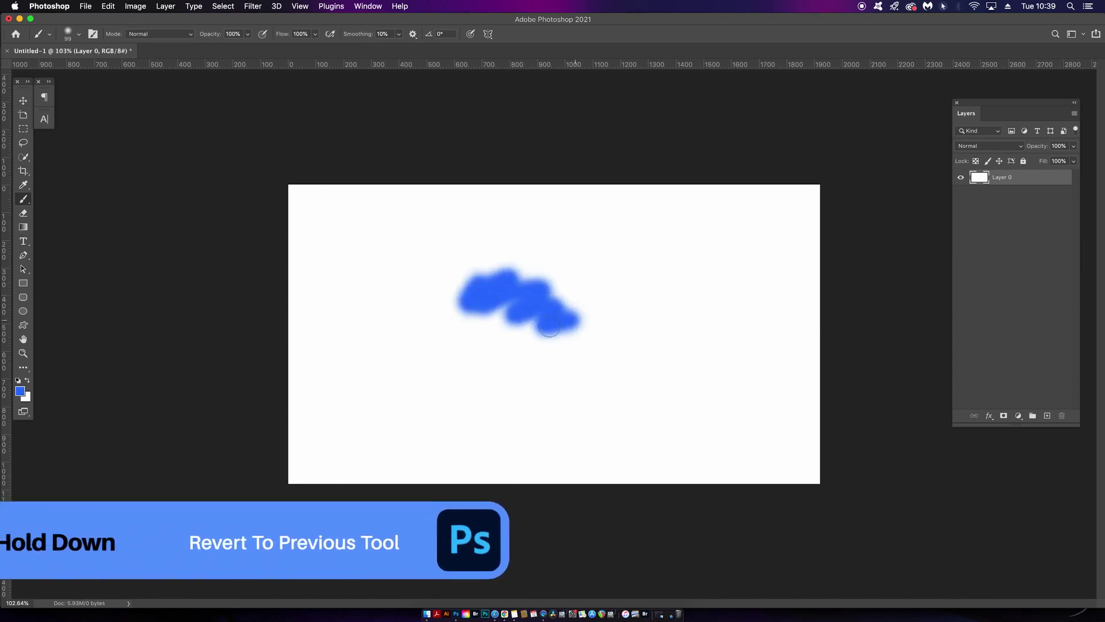
key("v")
mouse_move(419, 318)
left_mouse_down()
mouse_move(400, 332)
mouse_move(431, 311)
left_mouse_up()
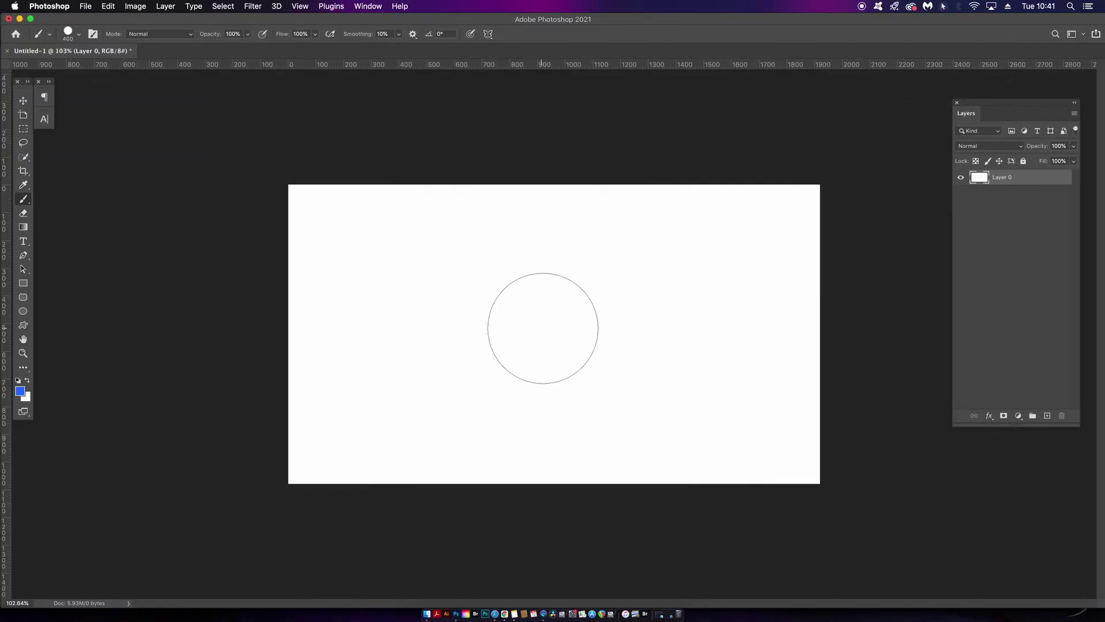
Test blue dabs with the brush at 400, then shrunk to 50, undoing each dab
left_click(551, 333)
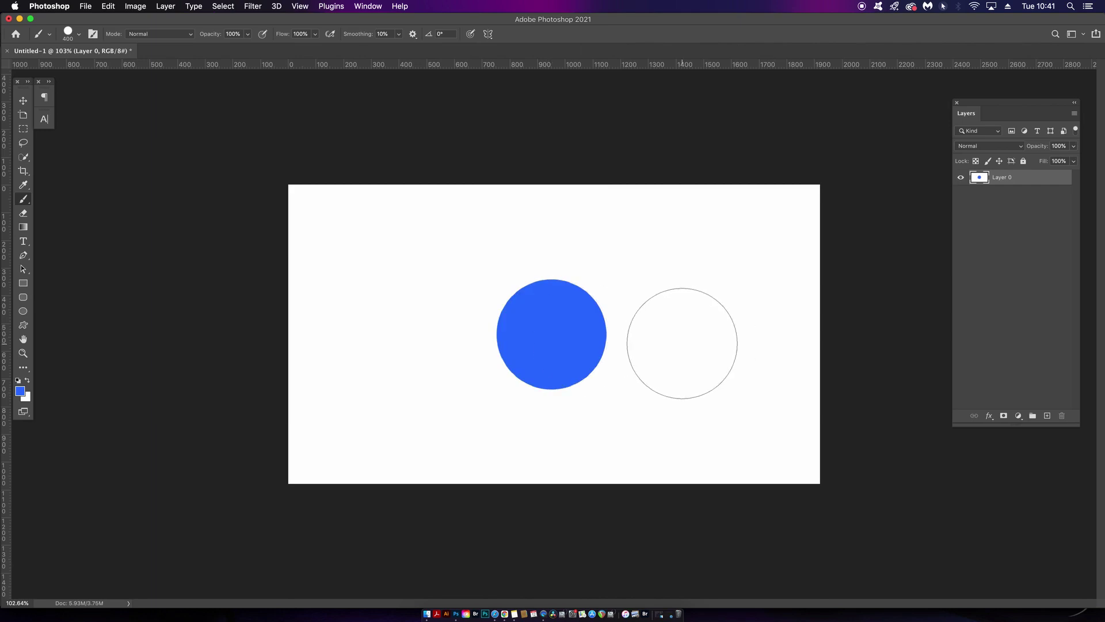
key("super+z")
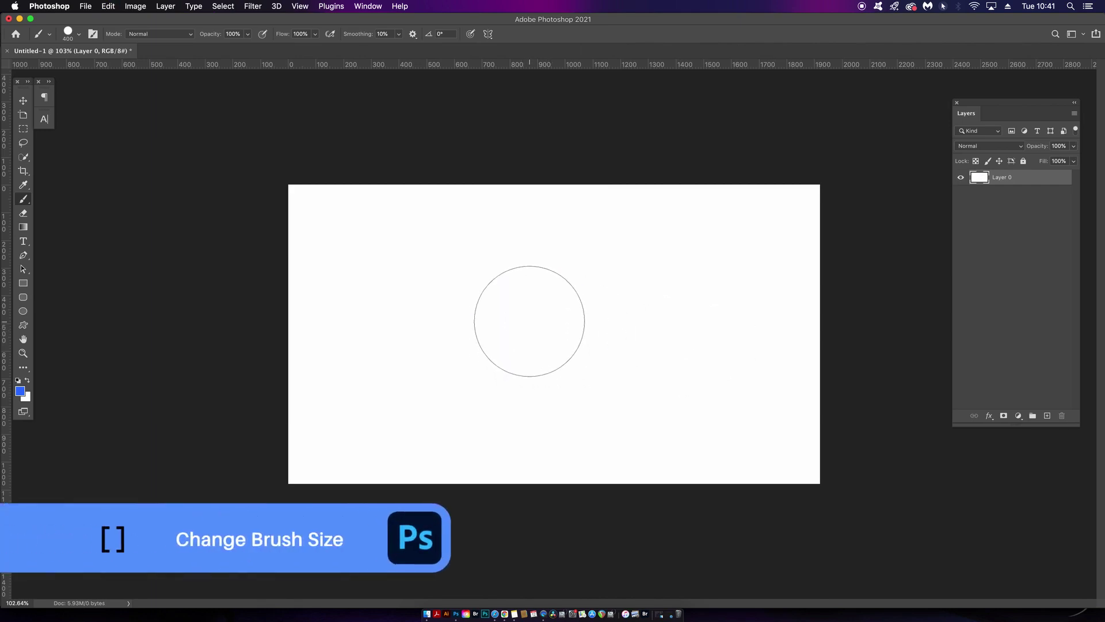
key("bracketleft")
key("bracketleft")
key("bracketleft")
key("bracketleft")
key("bracketleft")
key("bracketleft")
key("bracketleft")
key("bracketleft")
key("bracketleft")
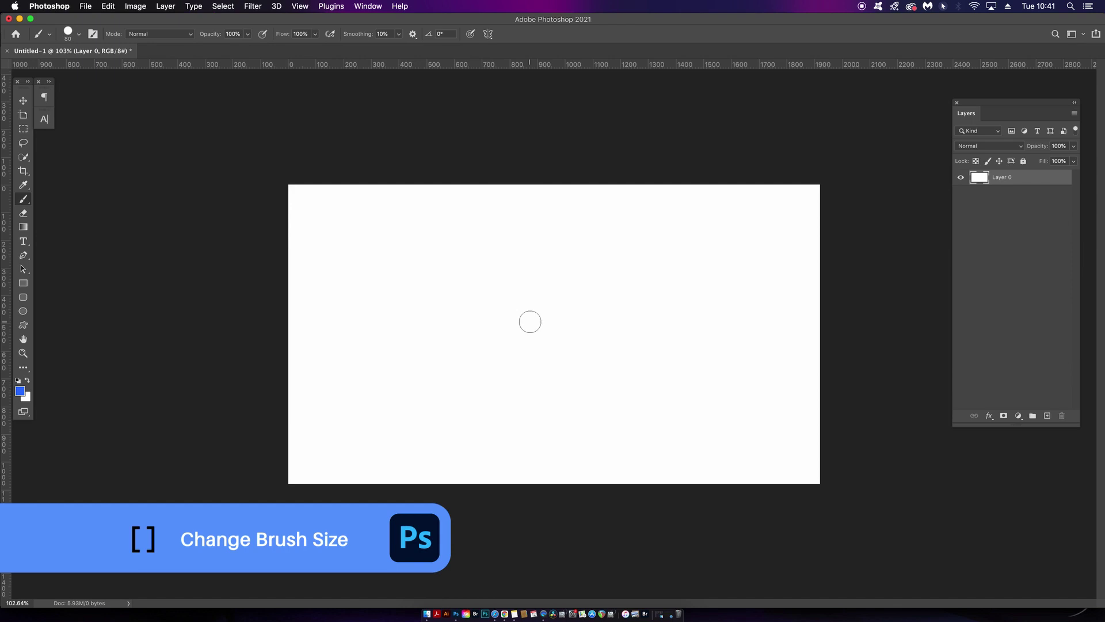
key("bracketleft")
key("bracketleft")
key("bracketleft")
key("Return")
left_click(531, 324)
key("super+z")
Enlarge the brush to 600 and paint a hard-edged dab, then a soft-edged dab beside it
key("bracketright")
key("bracketright")
key("bracketright")
key("bracketright")
key("bracketright")
key("bracketright")
key("bracketright")
key("bracketright")
key("bracketright")
key("bracketright")
key("bracketright")
key("bracketright")
key("bracketright")
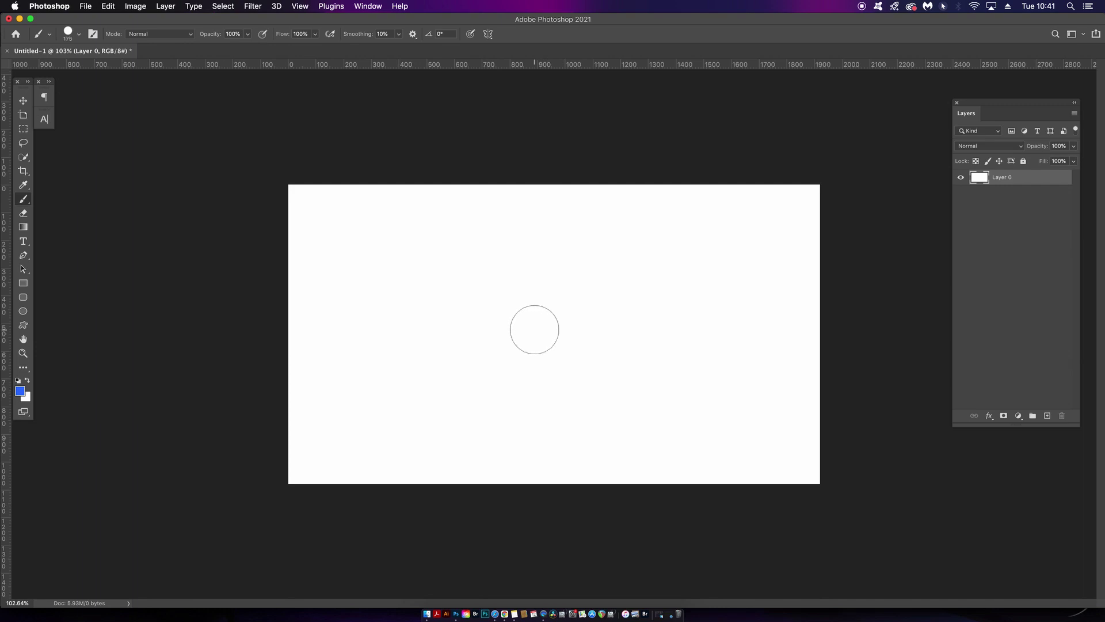
key("bracketright")
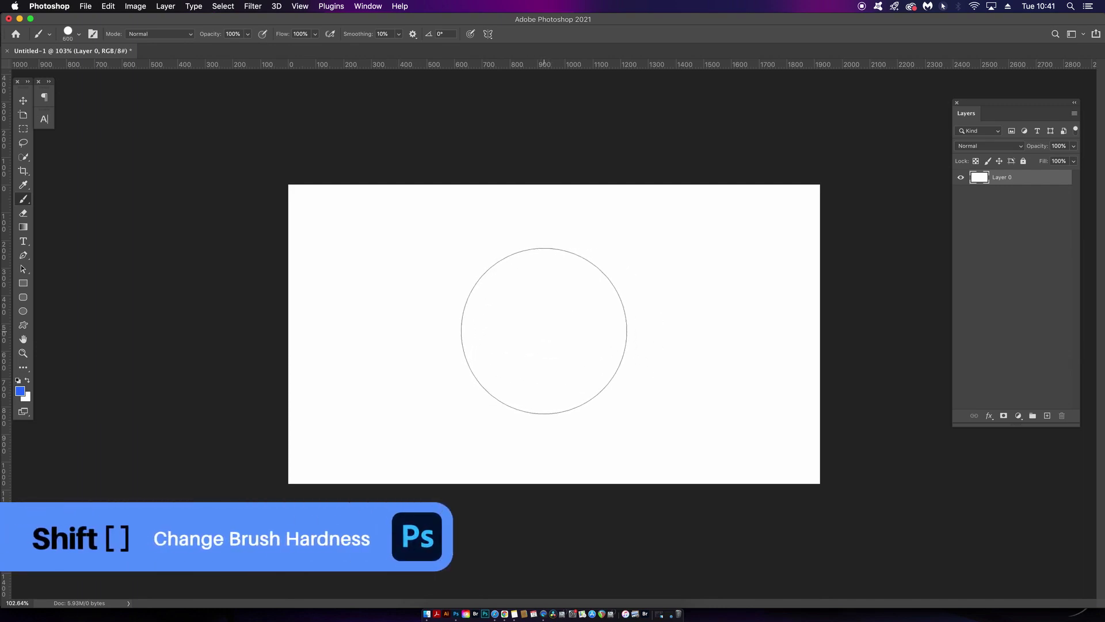
key("shift+bracketleft")
key("shift+bracketleft")
key("shift+bracketright")
key("shift+bracketright")
left_click(421, 324)
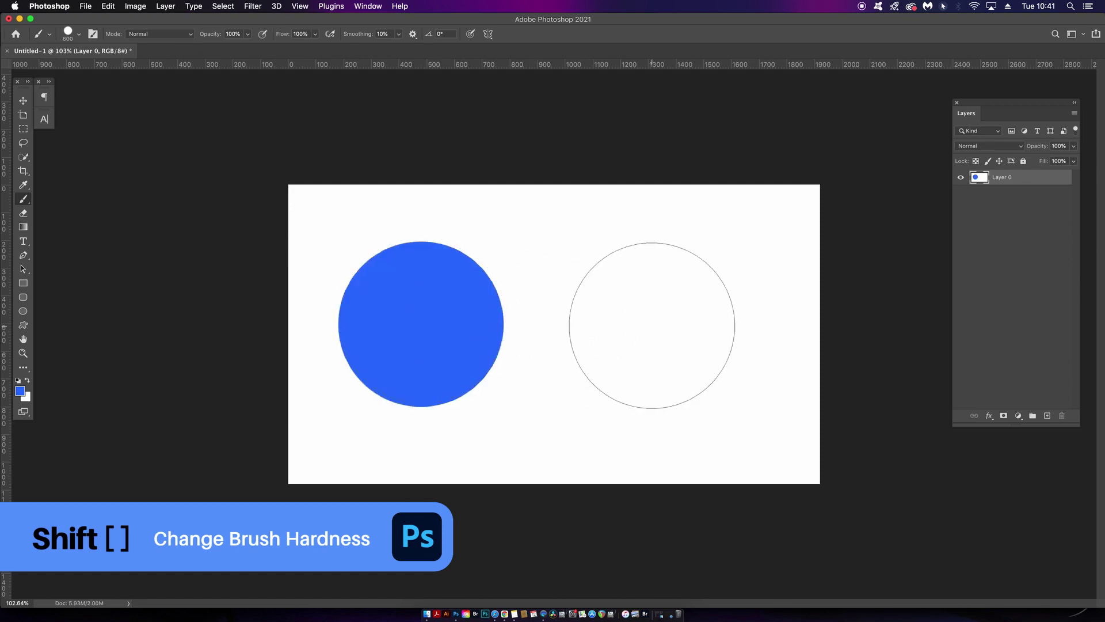
key("shift+bracketleft")
key("shift+bracketleft")
key("shift+bracketleft")
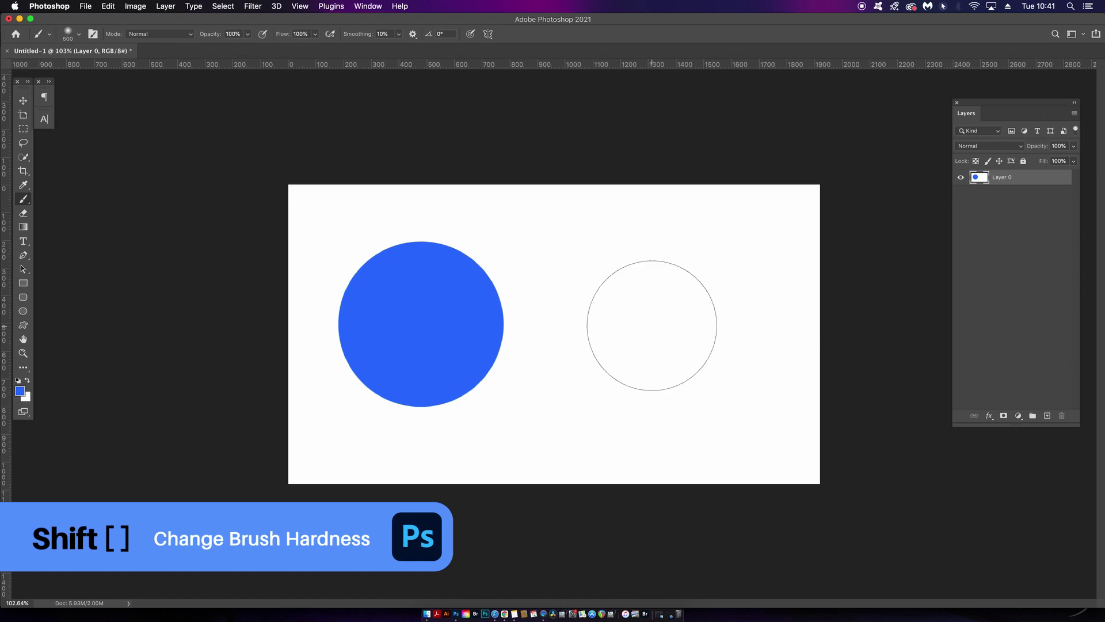
left_click(651, 326)
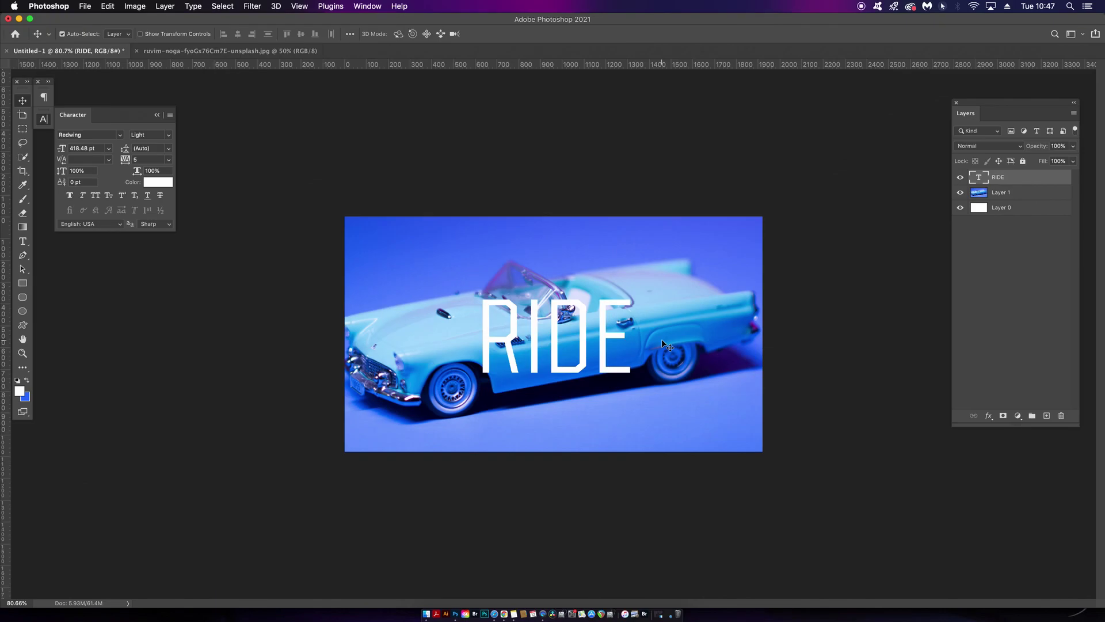
Switch to the Type tool with the T shortcut
key("t")
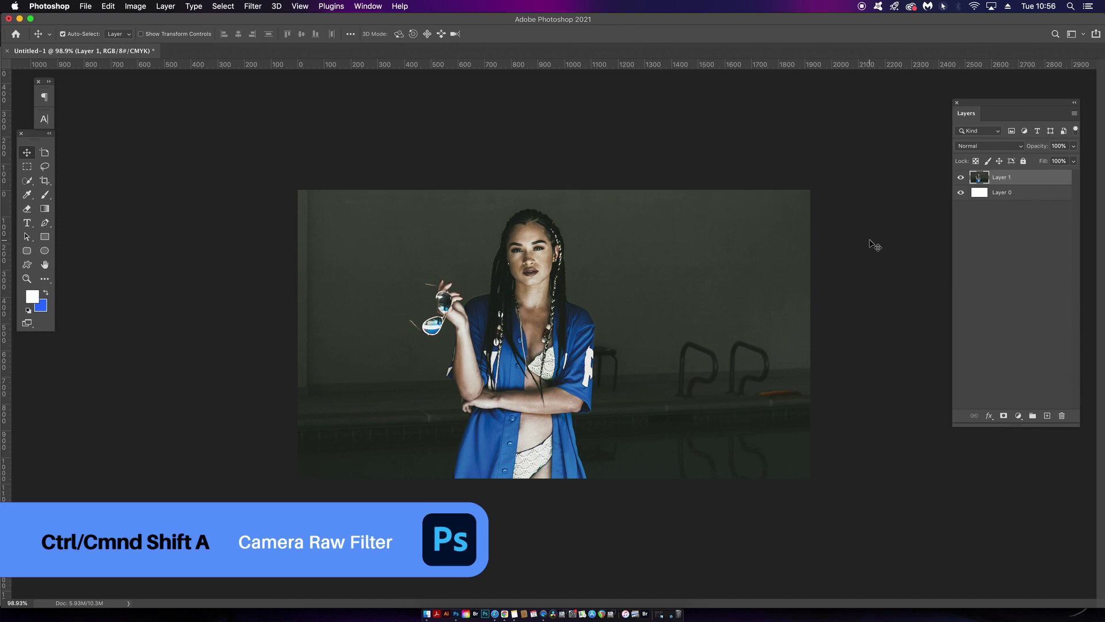
In the Camera Raw Filter, lower Temperature to -30 to cool the portrait
key("super+shift+a")
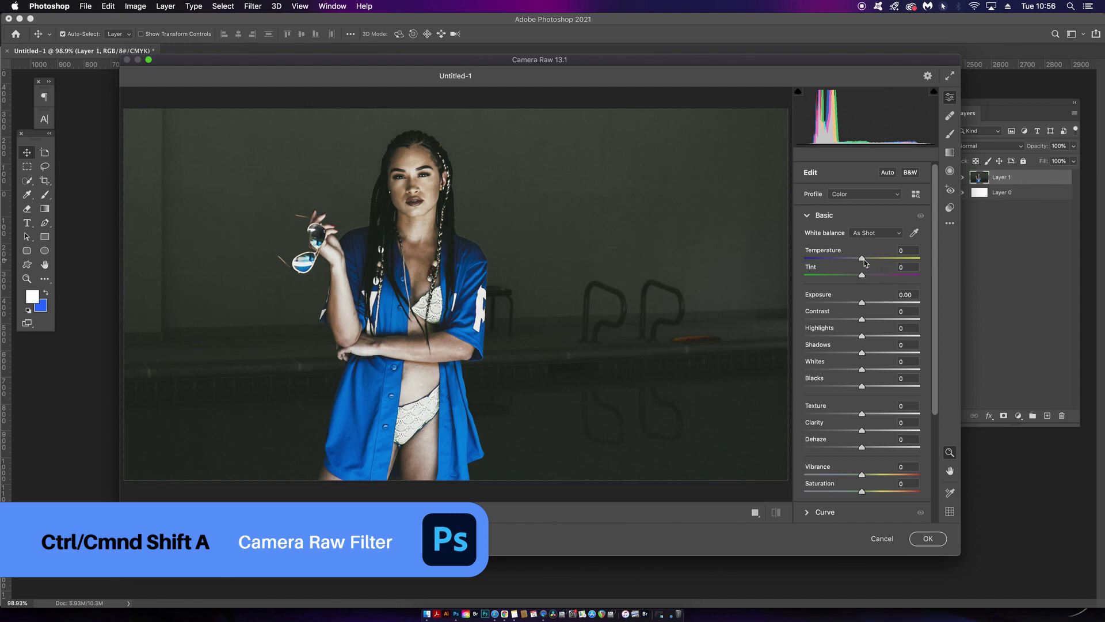
mouse_move(861, 258)
left_mouse_down()
mouse_move(844, 259)
mouse_move(868, 277)
left_mouse_up()
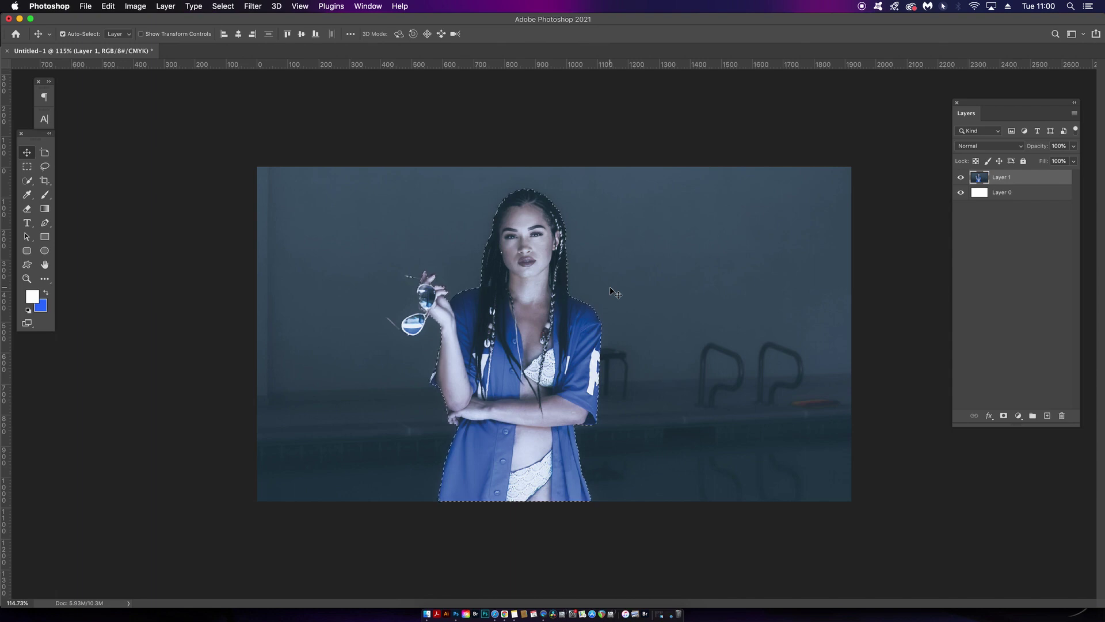
key("super+d")
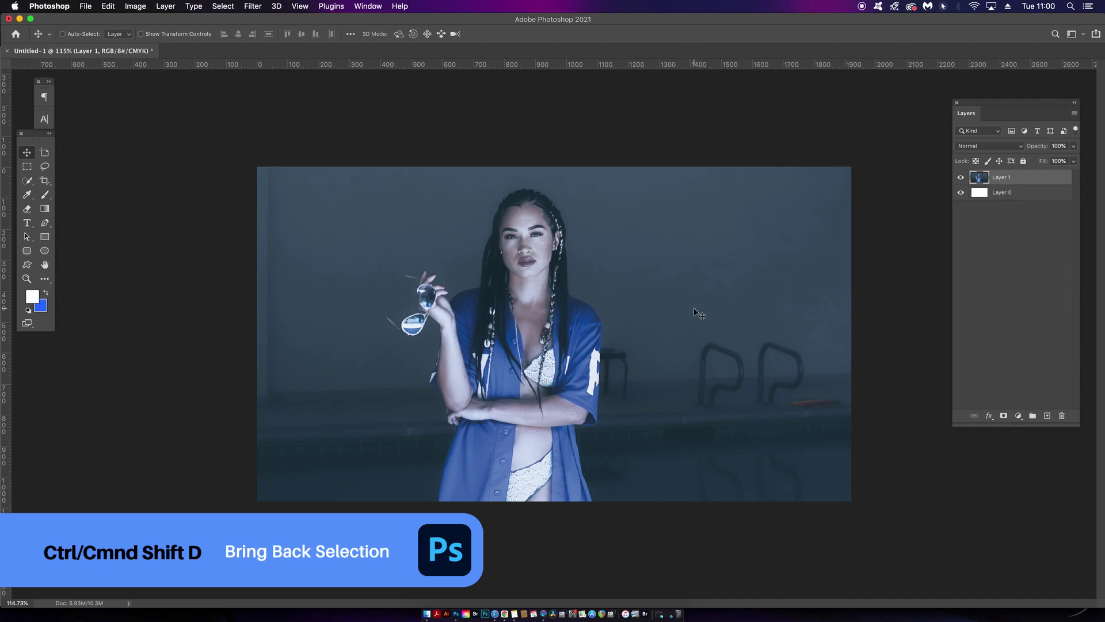
key("super+shift+d")
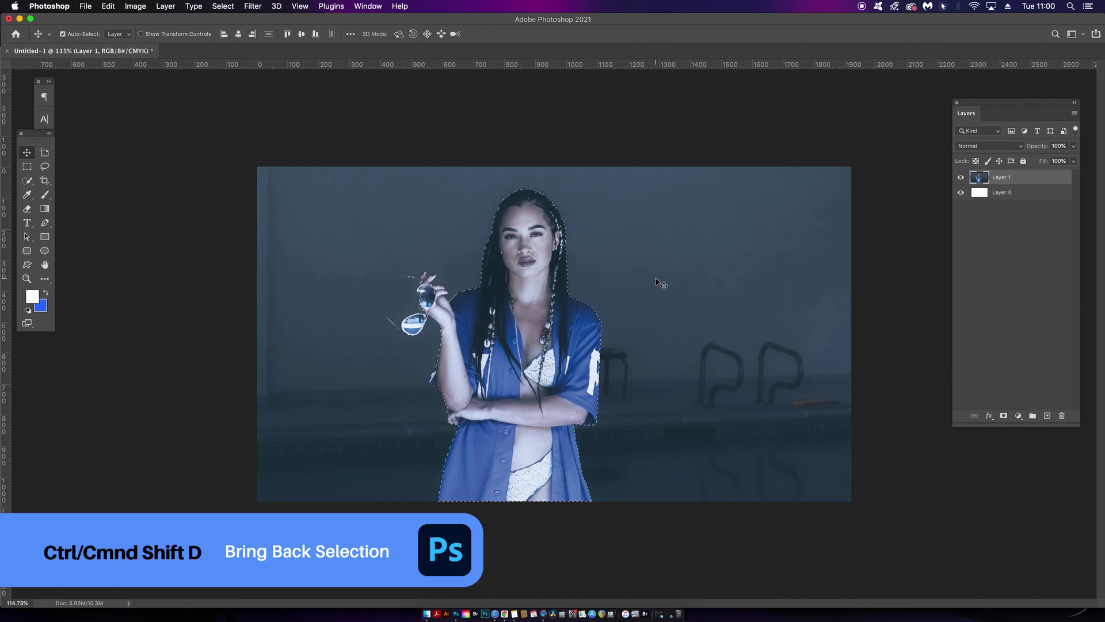